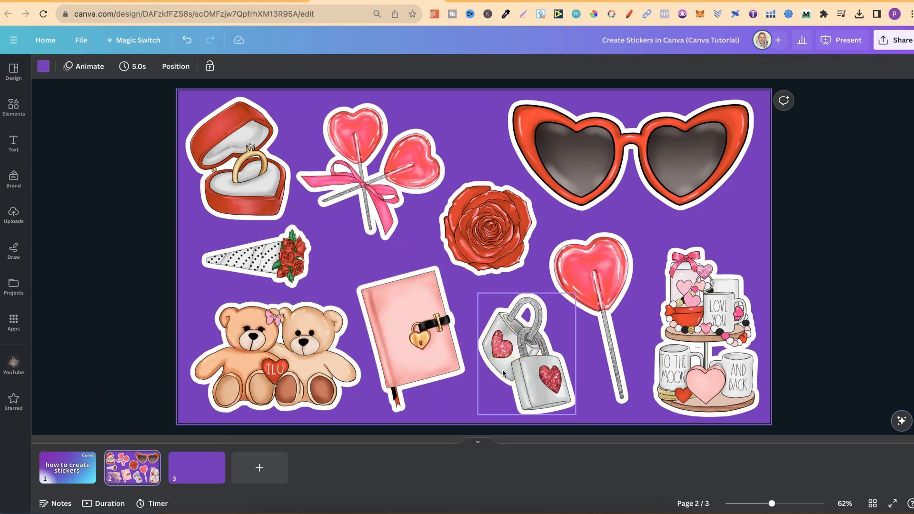
Switch to Creative Fabrica, browse TheGGShop's designs and view the Cute Valentine's Day Clipart Set page
click(486, 325)
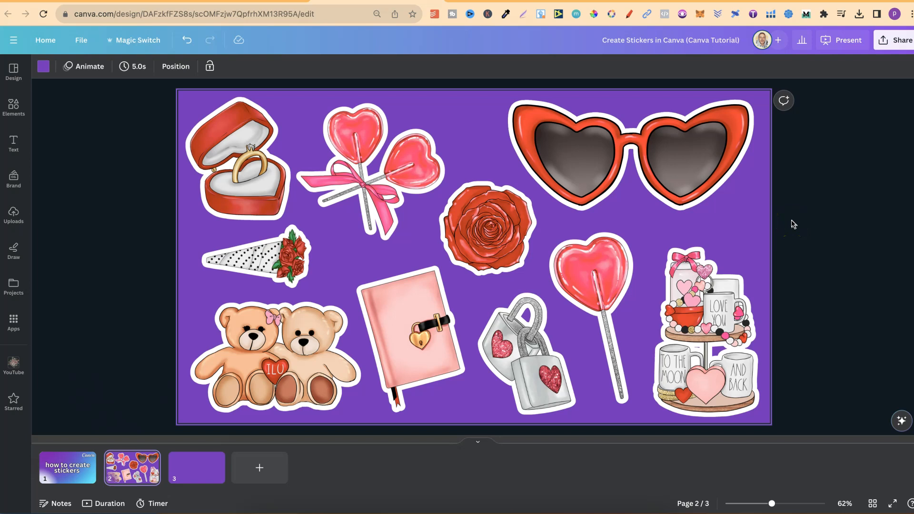
click(511, 1)
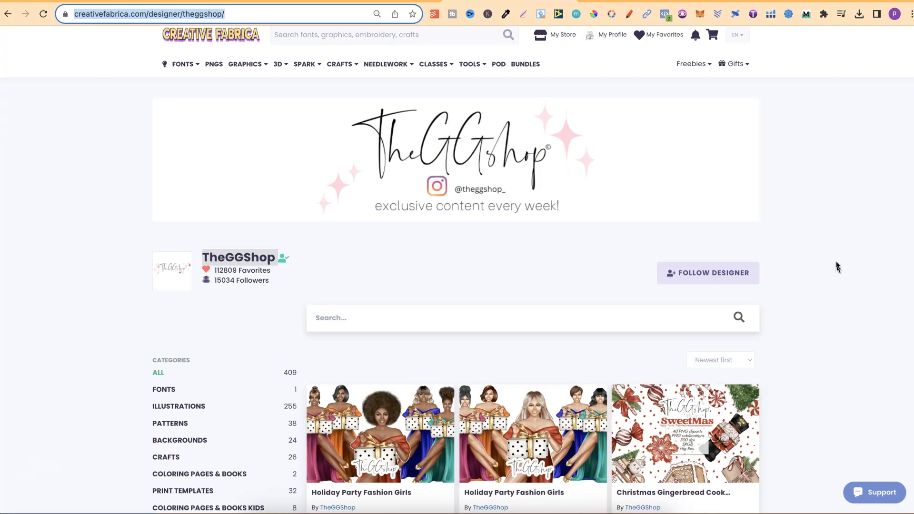
scroll(839, 267, down, 13)
scroll(838, 268, down, 11)
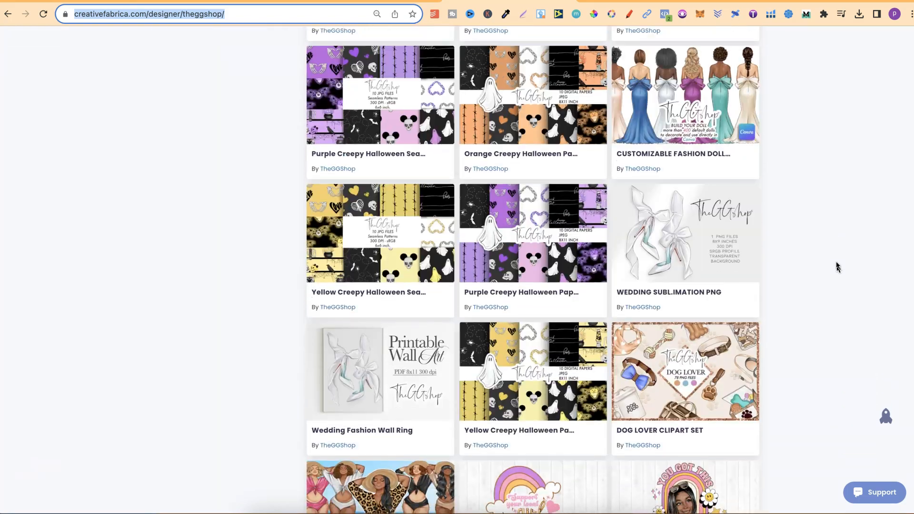
scroll(838, 268, down, 8)
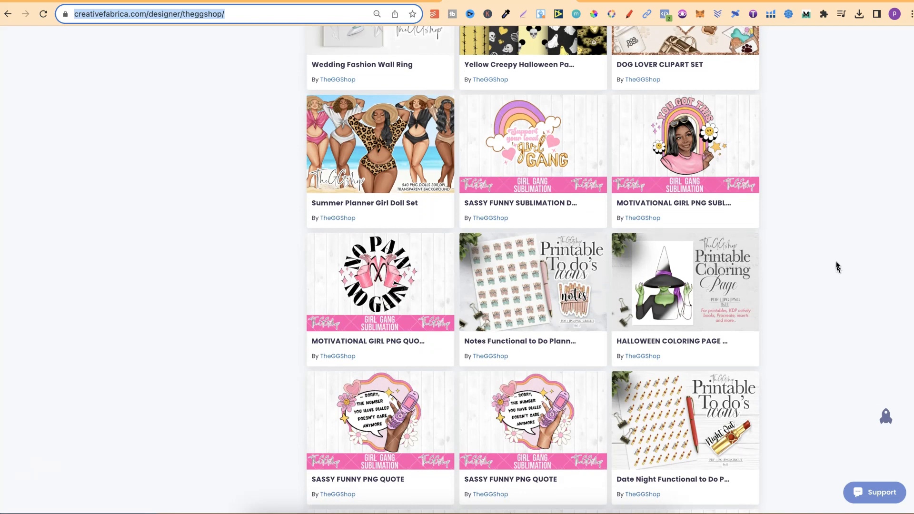
scroll(838, 267, down, 13)
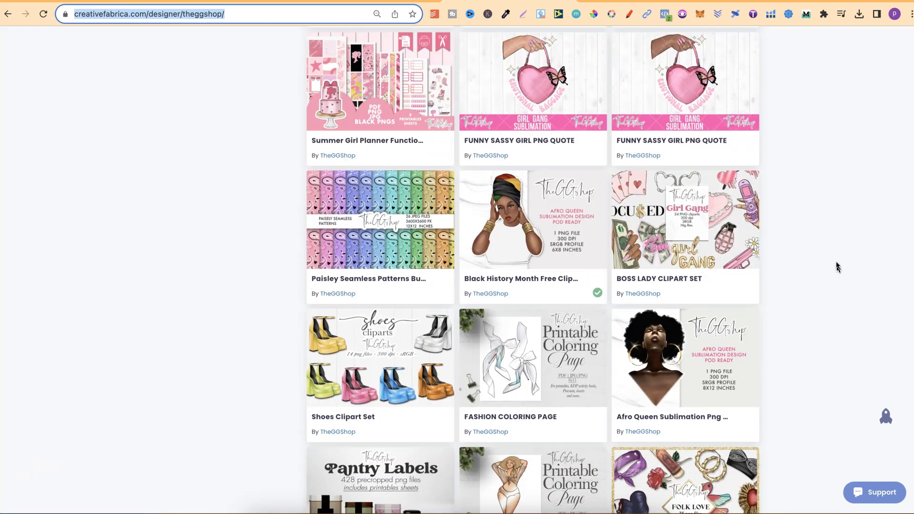
click(639, 2)
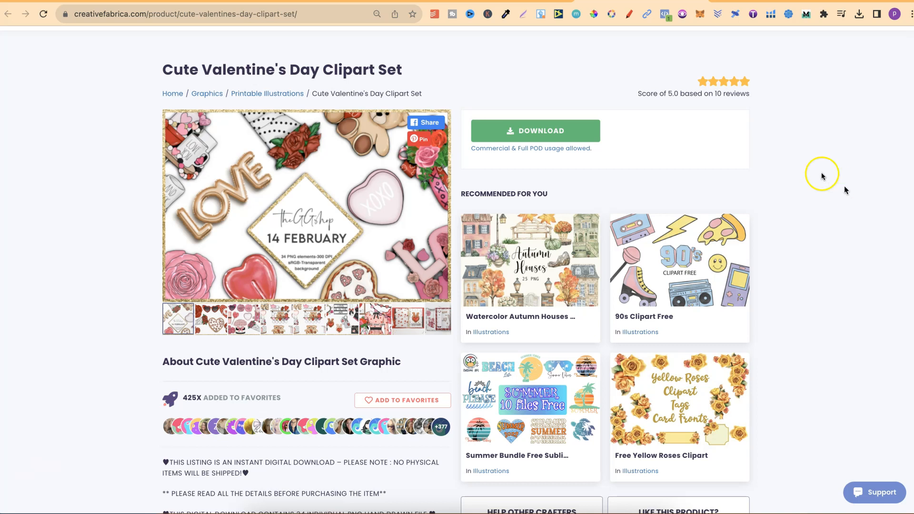
Return to the Canva sticker design, look through the clipart in the YouTube folder and go to the blank page 3
click(374, 1)
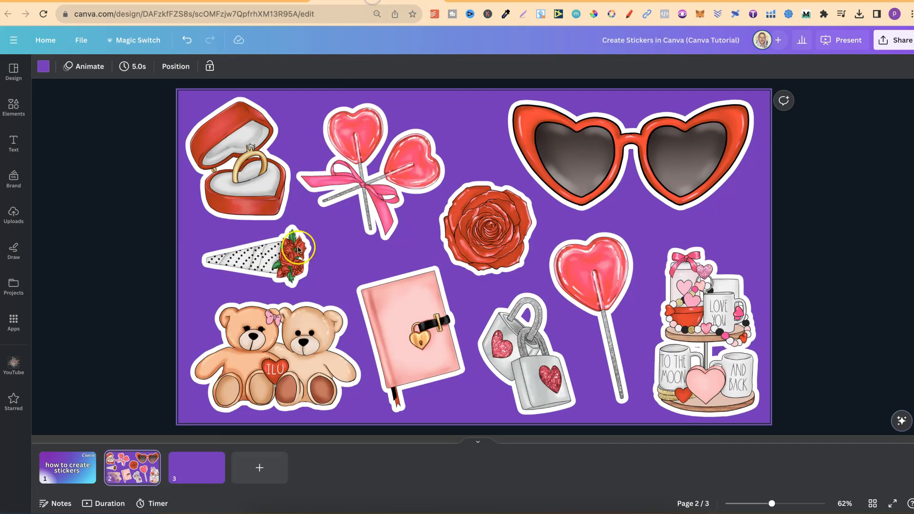
click(10, 365)
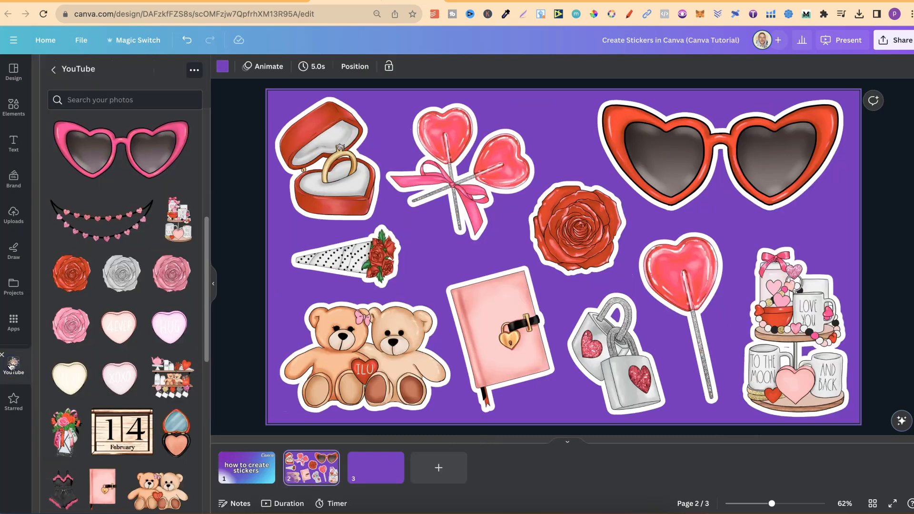
scroll(119, 392, up, 5)
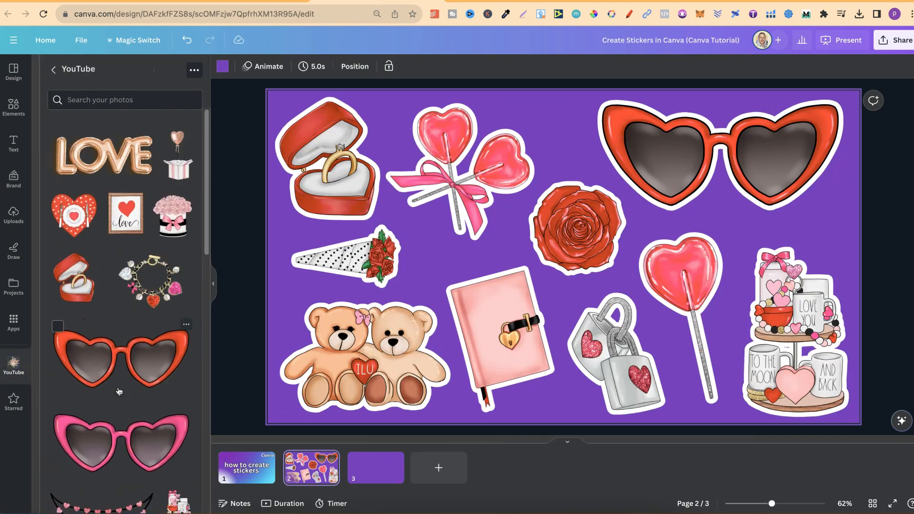
scroll(119, 392, down, 10)
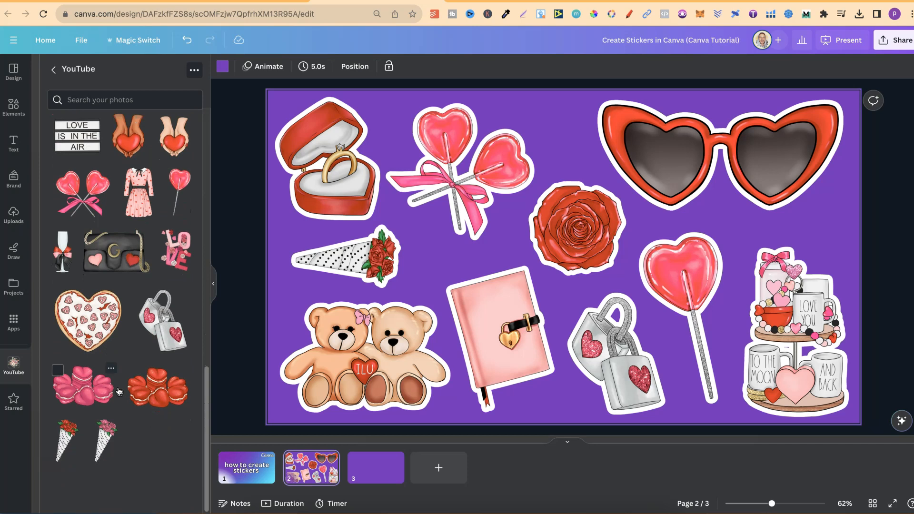
scroll(119, 391, up, 8)
click(351, 471)
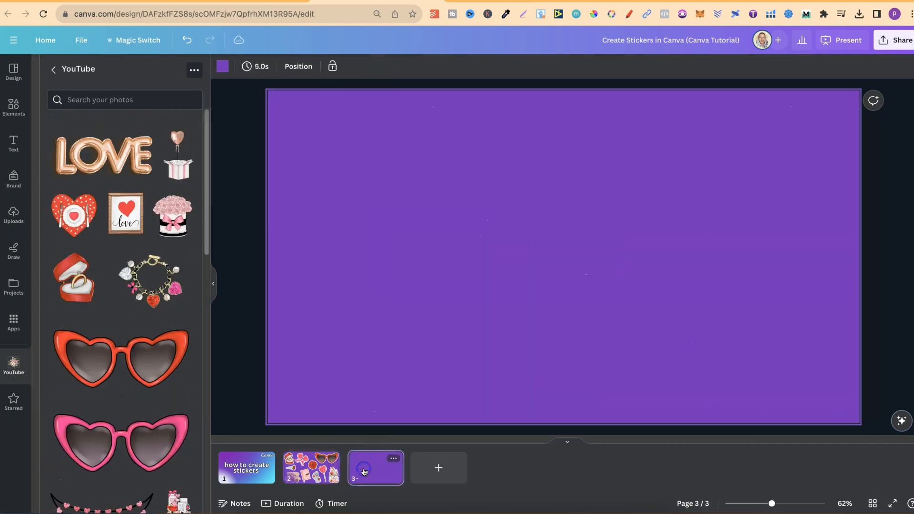
Add the heart place setting and the red ring box to page 3, shrink both and stack them along the page's left side
click(75, 216)
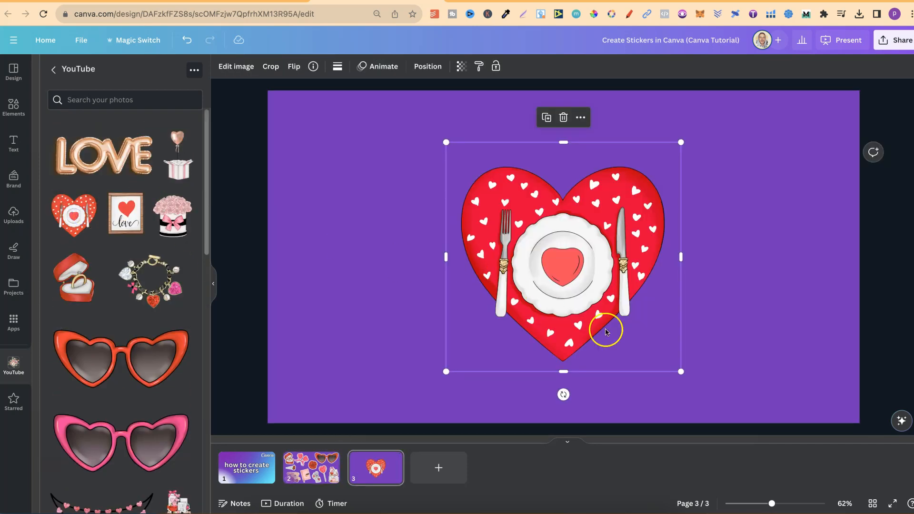
drag(682, 375, 585, 279)
drag(510, 209, 339, 167)
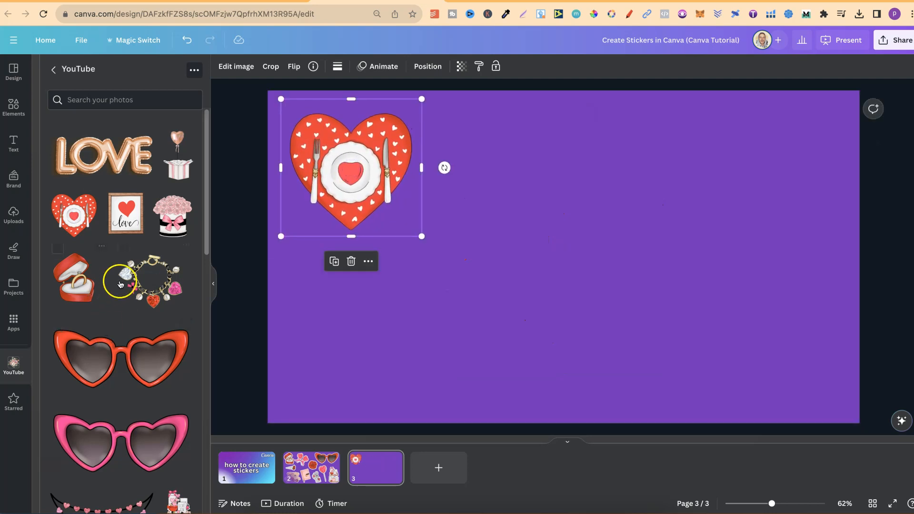
click(78, 283)
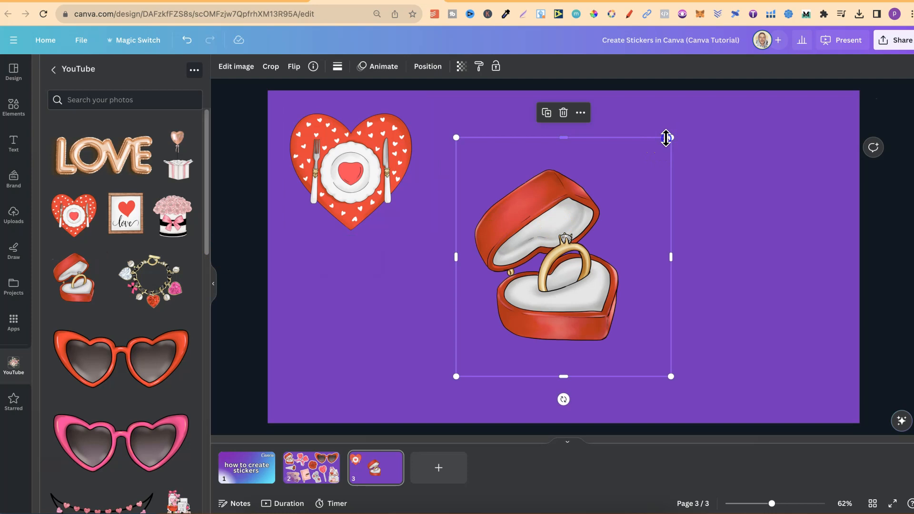
drag(666, 137, 619, 188)
drag(534, 283, 366, 321)
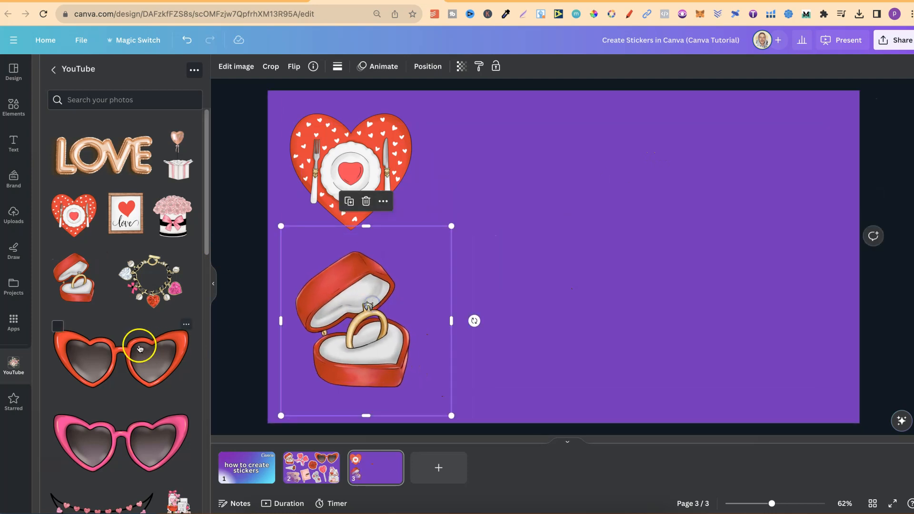
Add the red heart sunglasses at the page's lower right and a reduced red rose at its upper middle
click(140, 348)
drag(359, 133, 505, 224)
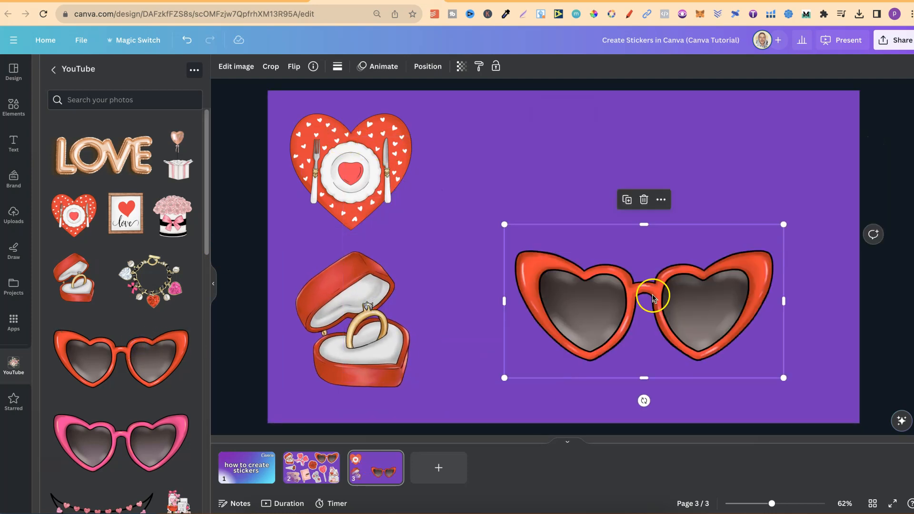
drag(653, 298, 686, 323)
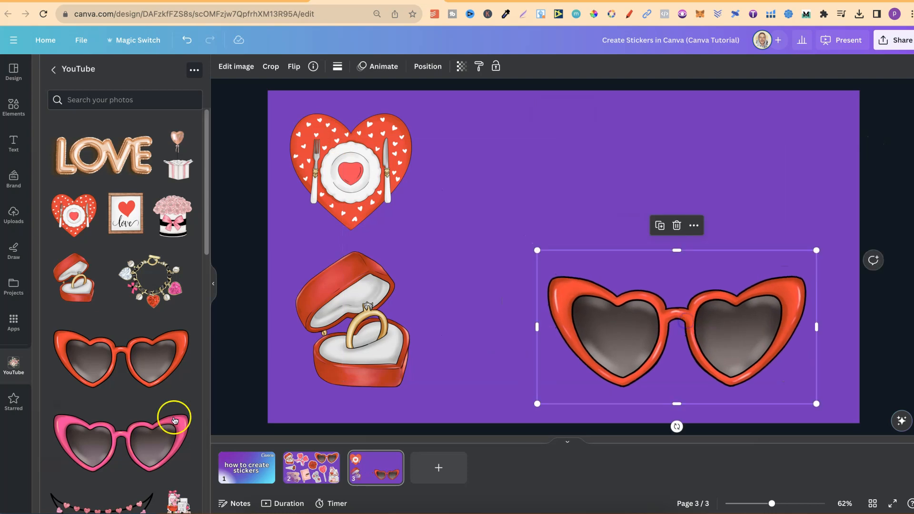
scroll(125, 427, down, 5)
click(71, 280)
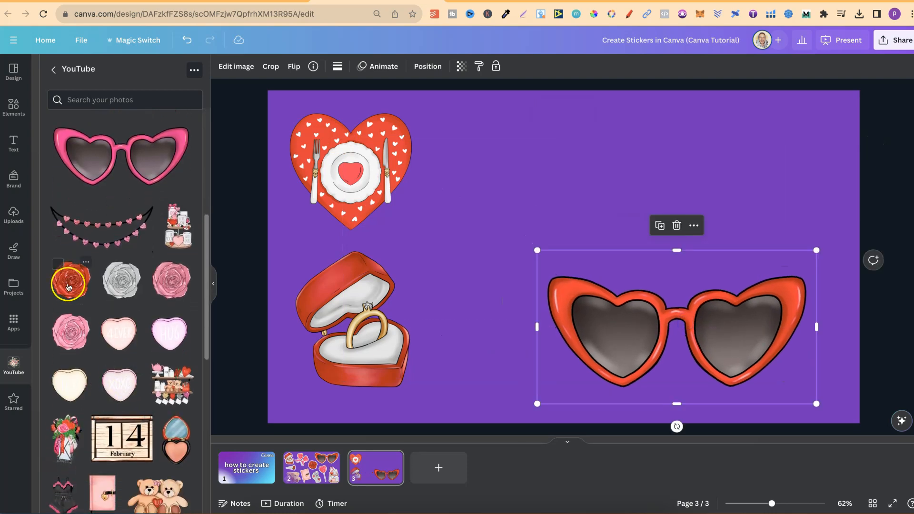
drag(677, 377, 563, 242)
drag(497, 180, 548, 163)
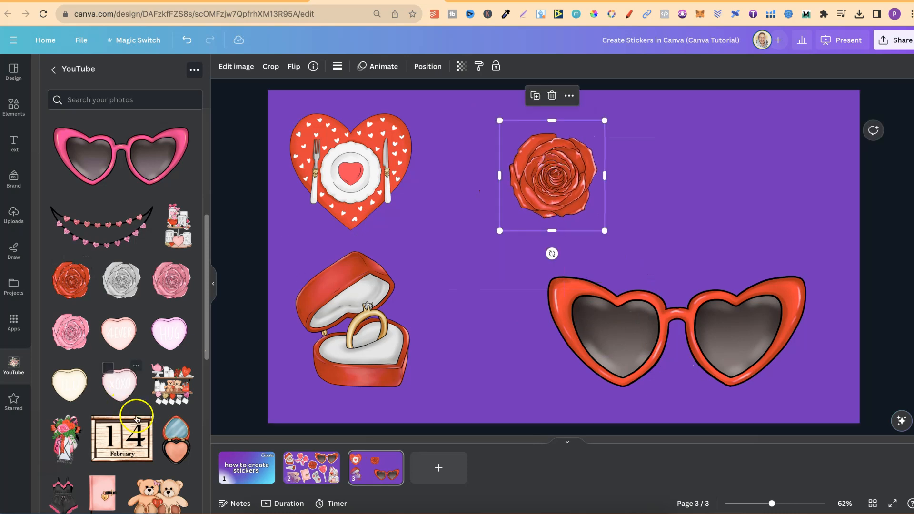
Add the teddy bear couple, shrink it and place it in the page's upper right corner
scroll(137, 419, down, 3)
scroll(137, 419, down, 2)
click(159, 333)
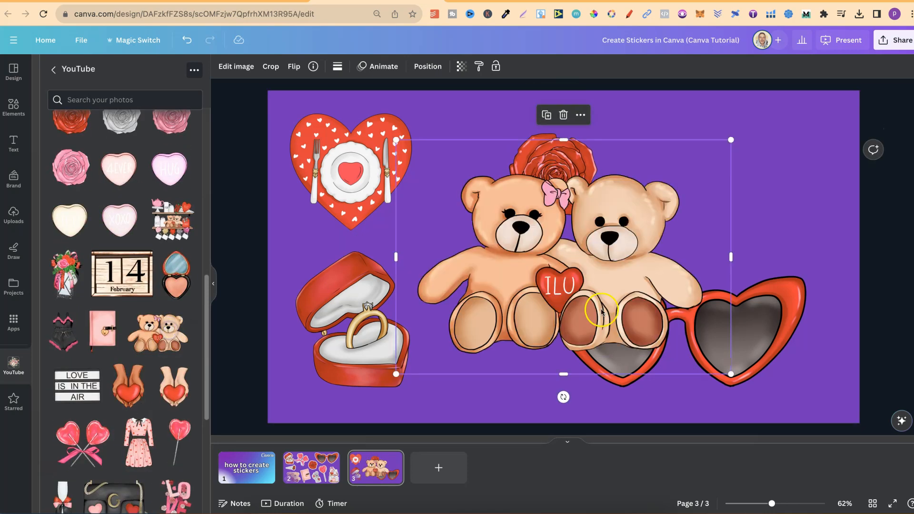
drag(395, 374, 548, 267)
drag(658, 218, 744, 190)
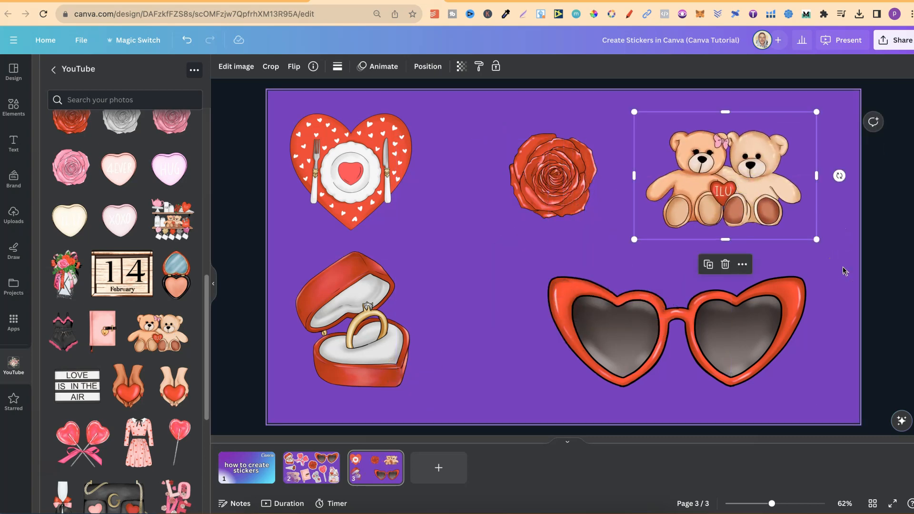
Apply a white Glow shadow to the heart place setting with size 15, transparency 100 and blur 0
click(366, 174)
click(246, 69)
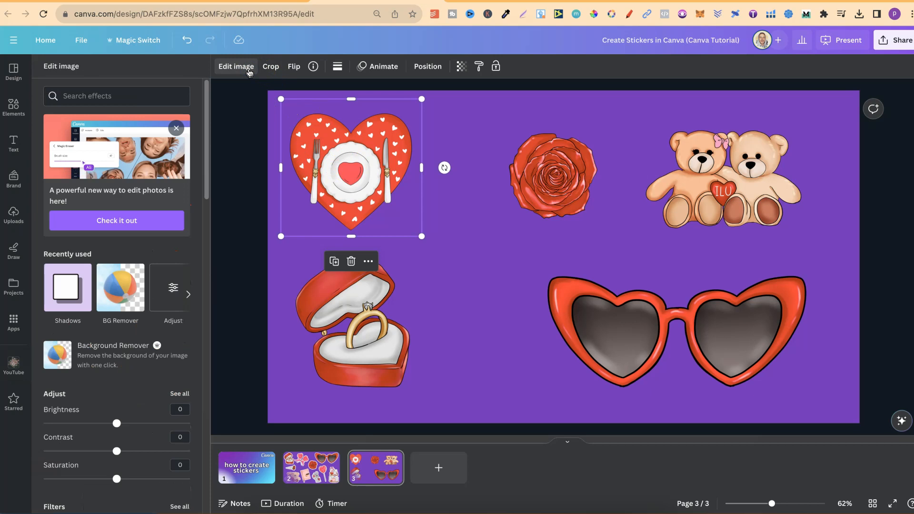
click(73, 300)
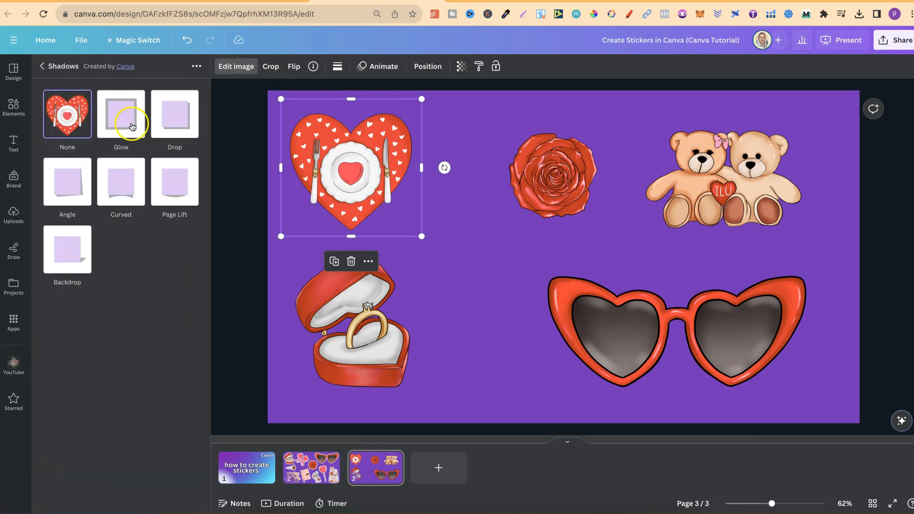
click(132, 126)
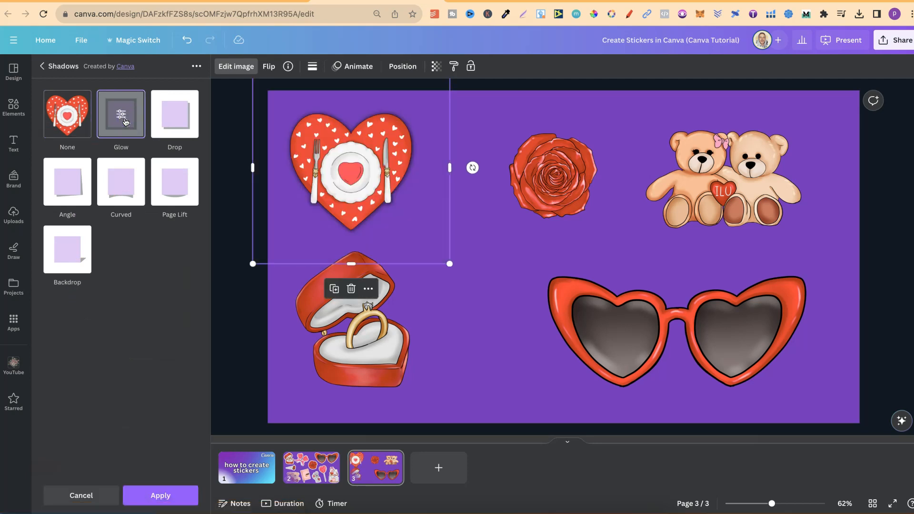
click(126, 111)
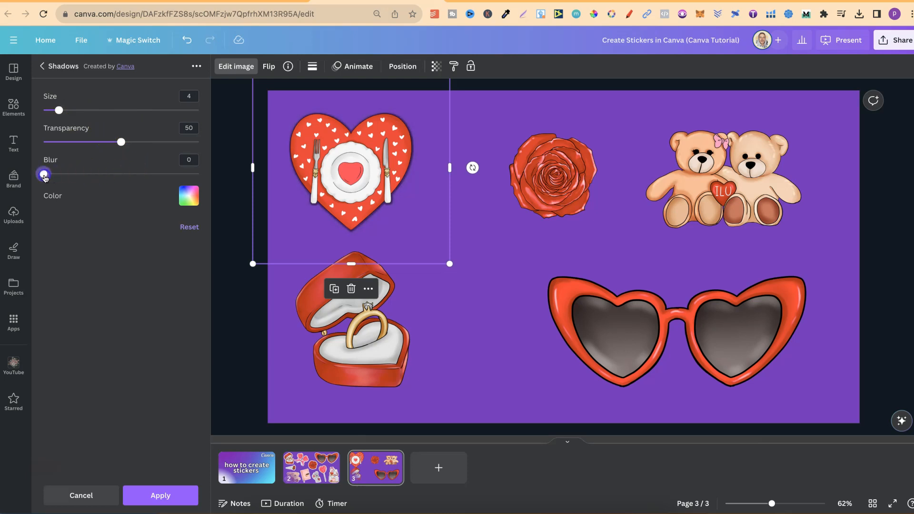
drag(116, 142, 133, 146)
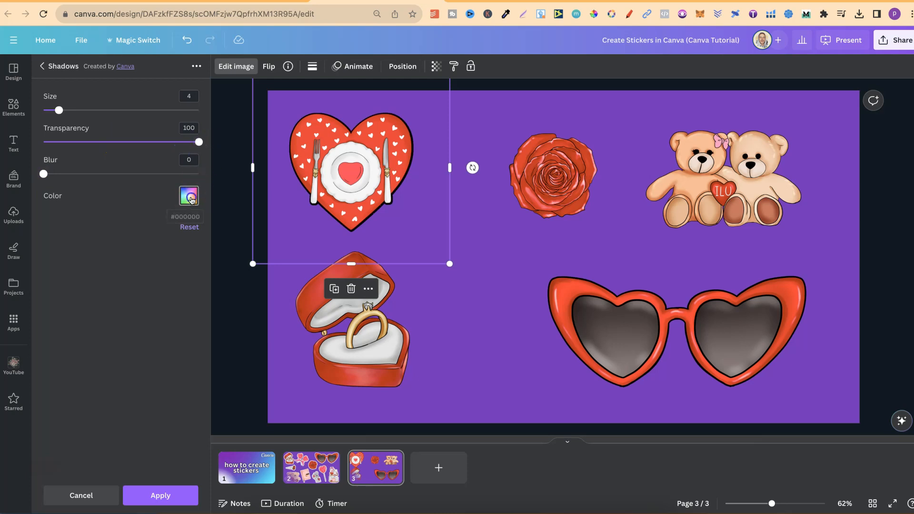
click(188, 195)
click(241, 256)
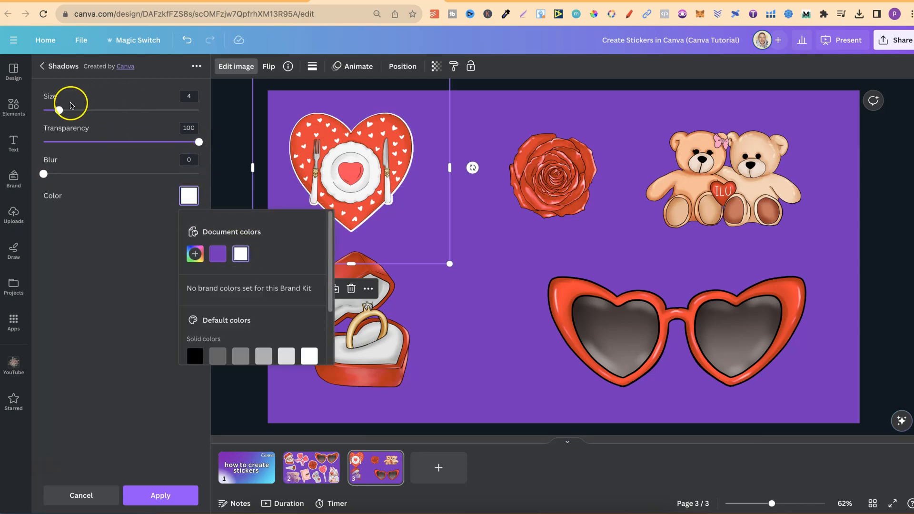
drag(59, 110, 103, 119)
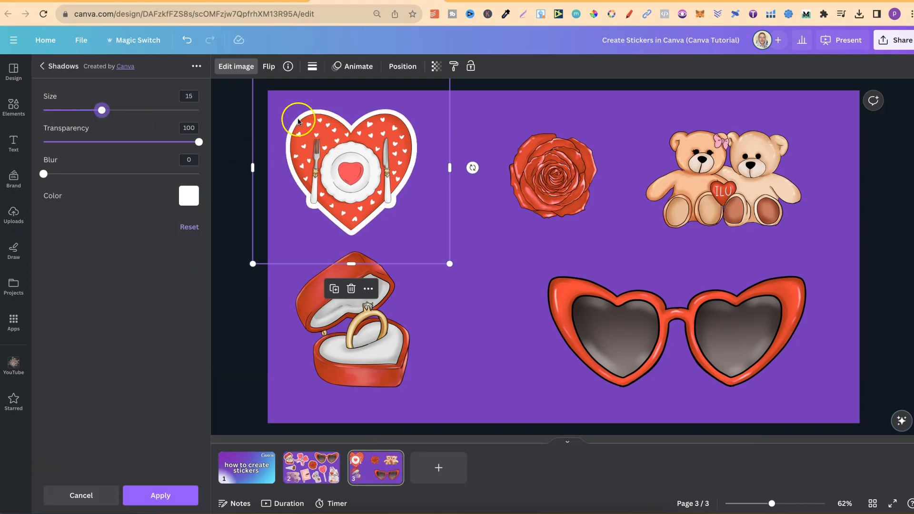
click(179, 495)
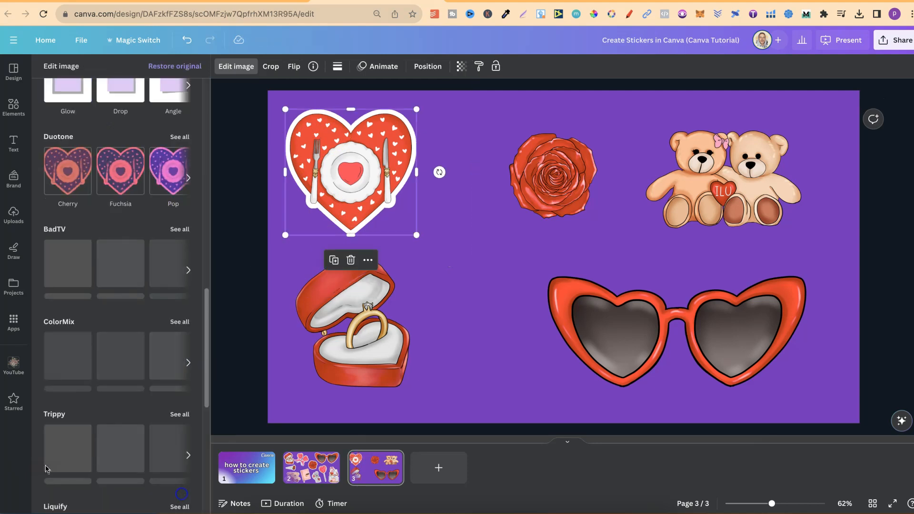
Apply a white Glow shadow to the red ring box with size 15, transparency 100 and blur 0
click(355, 312)
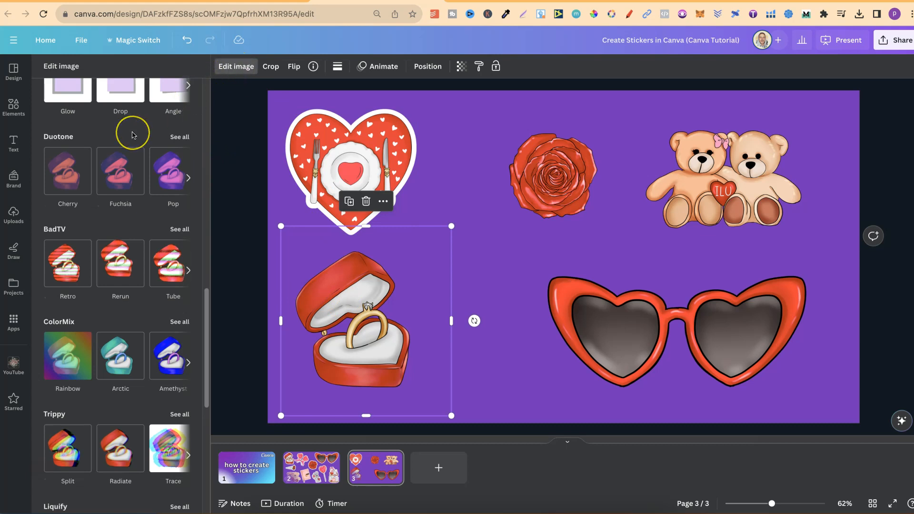
scroll(131, 131, up, 2)
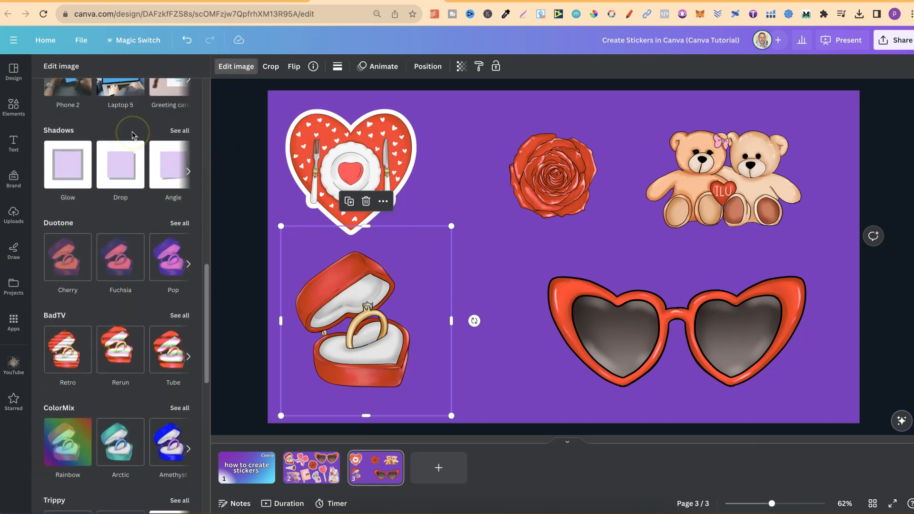
click(68, 176)
click(68, 174)
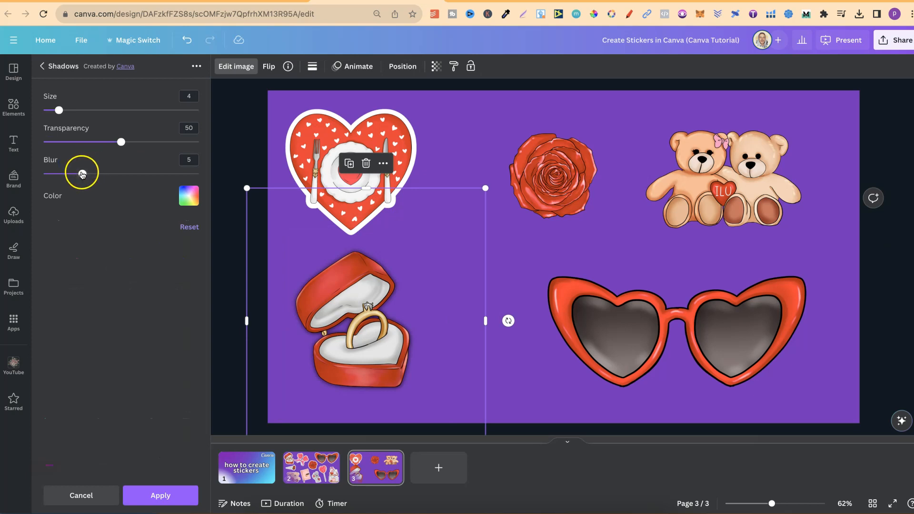
drag(121, 142, 204, 146)
click(192, 192)
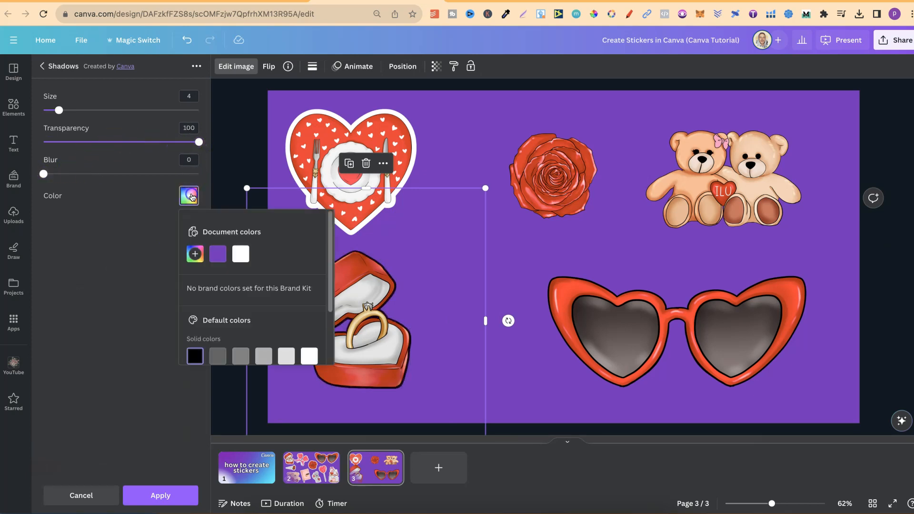
click(240, 254)
drag(61, 112, 101, 115)
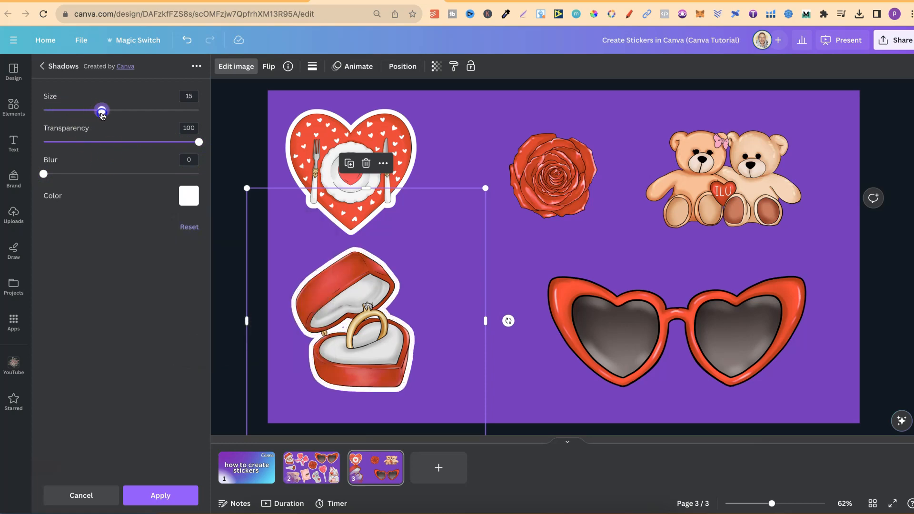
click(171, 496)
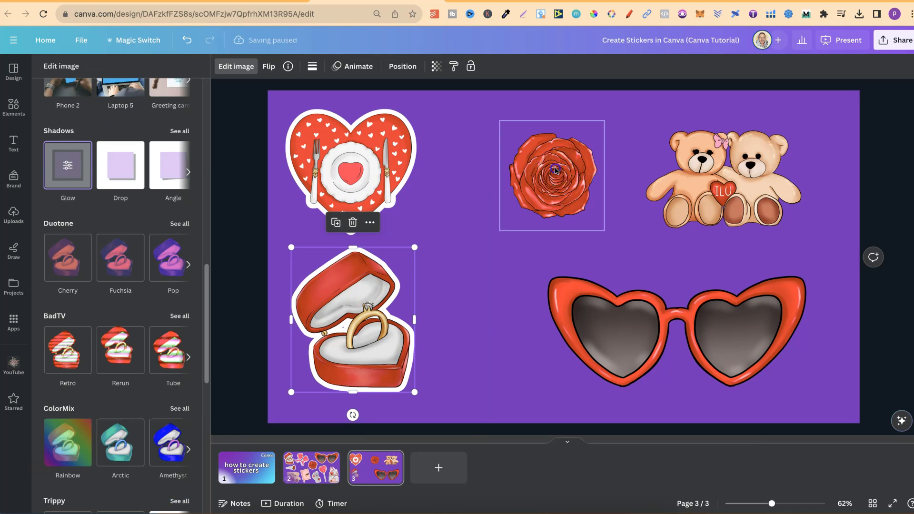
Apply a white Glow shadow to the red rose with size 15, transparency 100 and blur 0
click(578, 164)
click(68, 167)
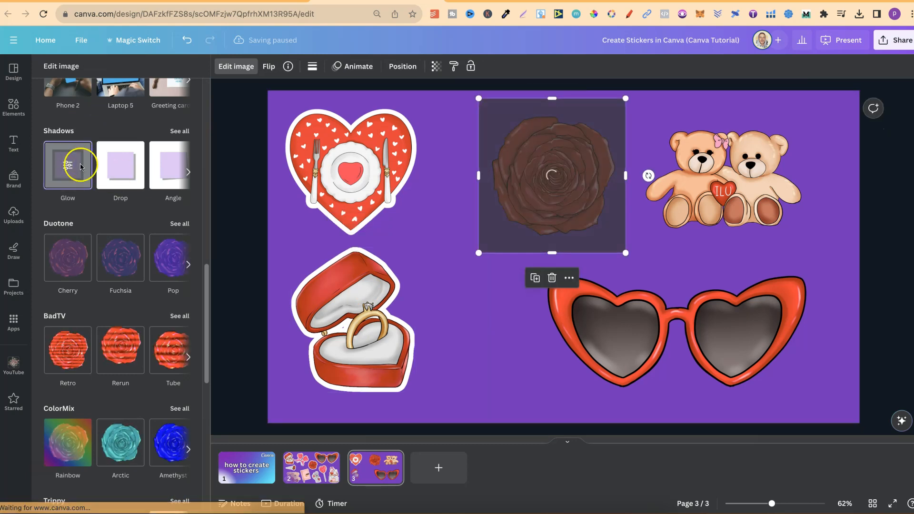
click(68, 166)
drag(118, 144, 200, 141)
drag(90, 168, 14, 175)
click(189, 196)
click(240, 254)
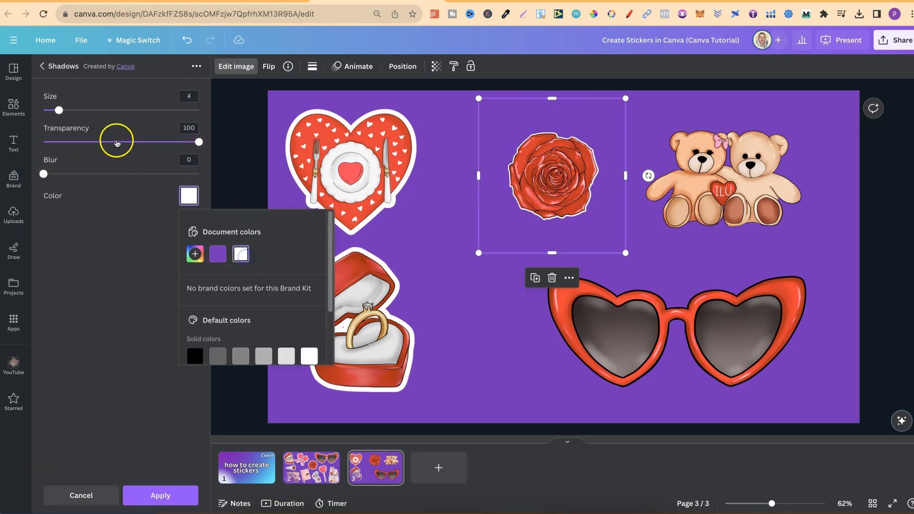
drag(60, 110, 100, 112)
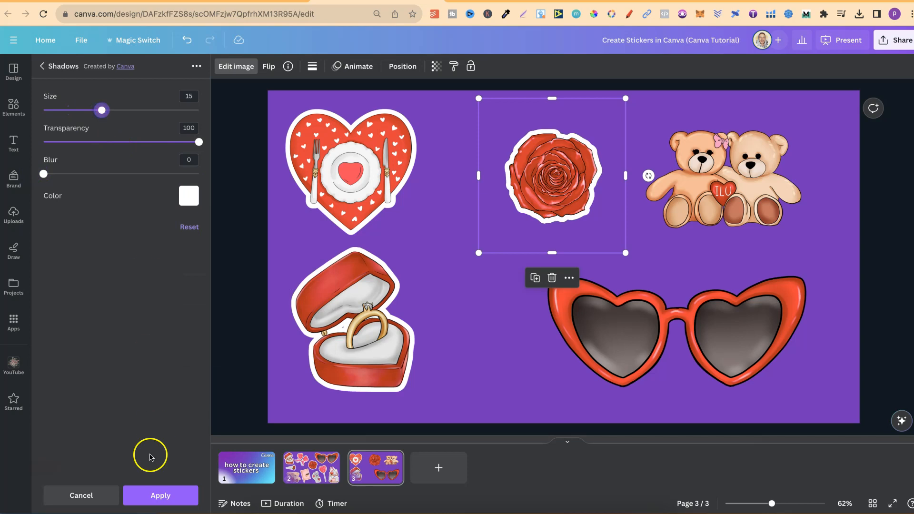
click(153, 495)
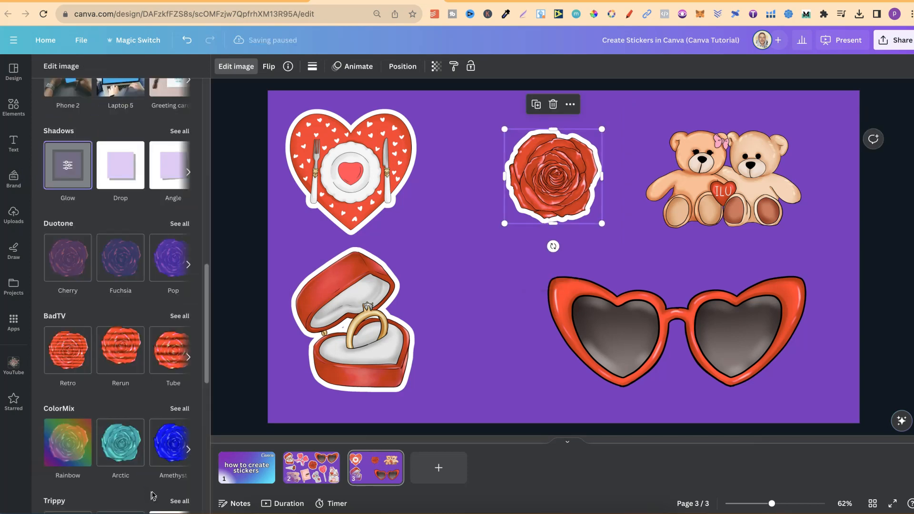
Apply a white Glow shadow to the teddy bear couple with size 15, transparency 100 and blur 0
click(747, 183)
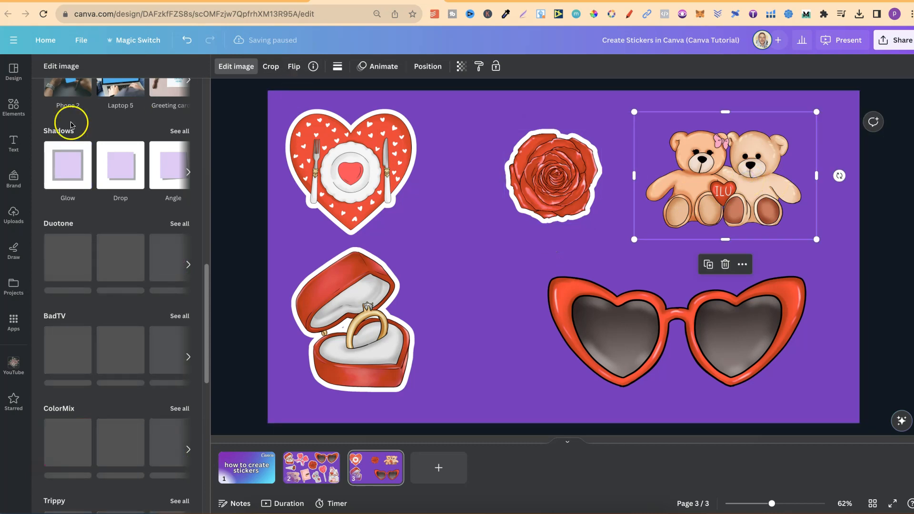
click(61, 165)
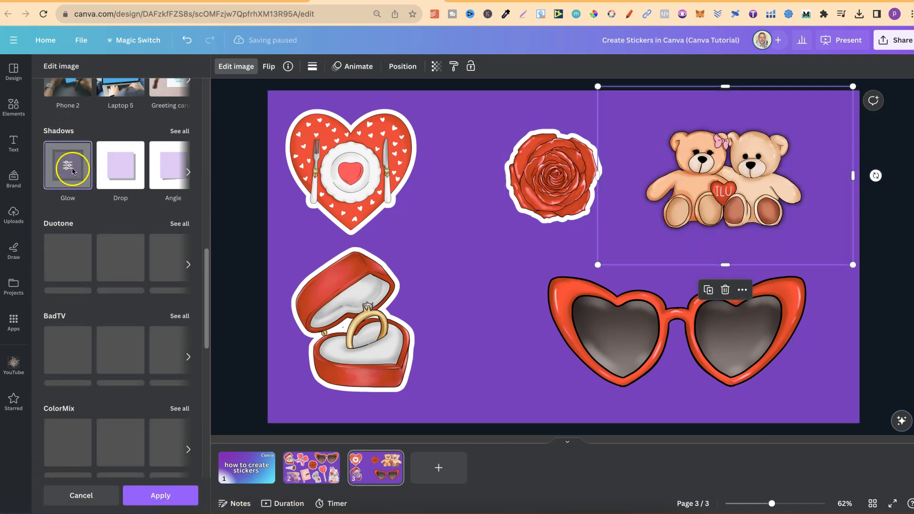
click(69, 165)
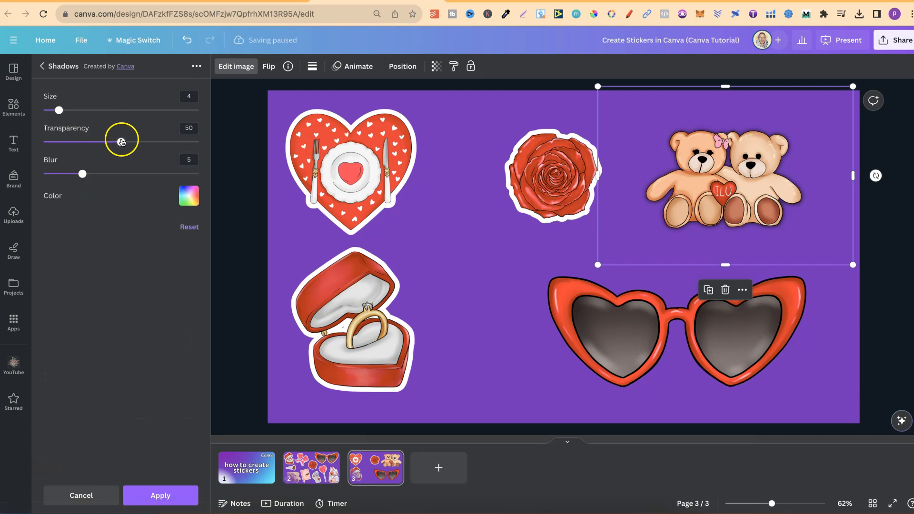
drag(170, 142, 199, 142)
drag(83, 174, 58, 178)
click(188, 195)
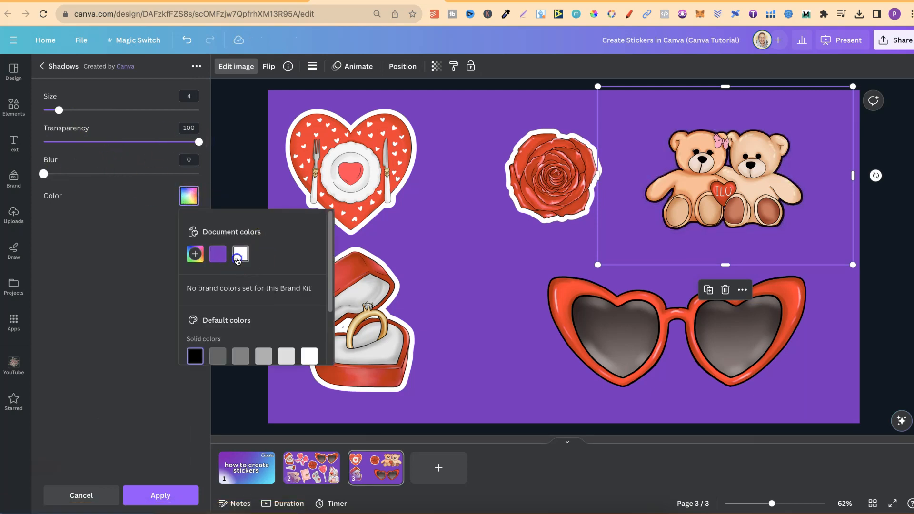
click(241, 254)
click(56, 109)
drag(59, 110, 101, 110)
click(170, 504)
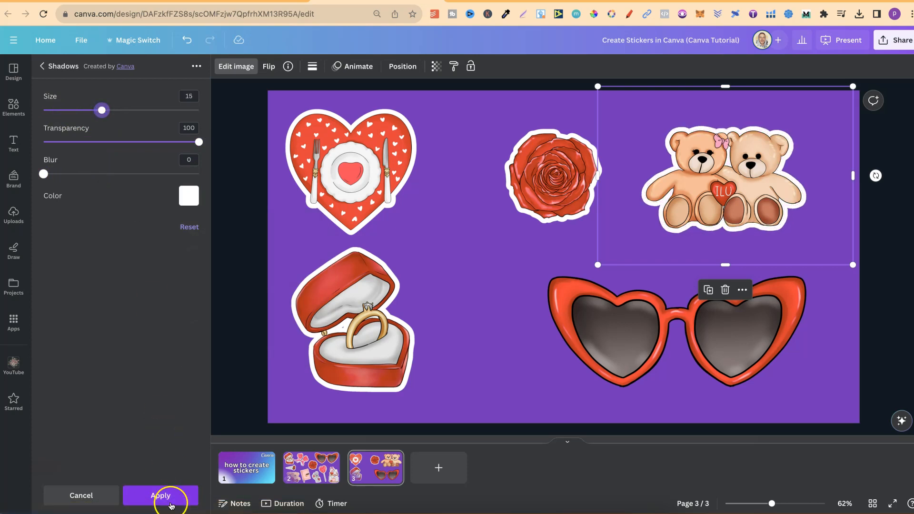
Apply a white Glow shadow to the heart sunglasses with size 15, transparency 100 and blur 0
click(629, 336)
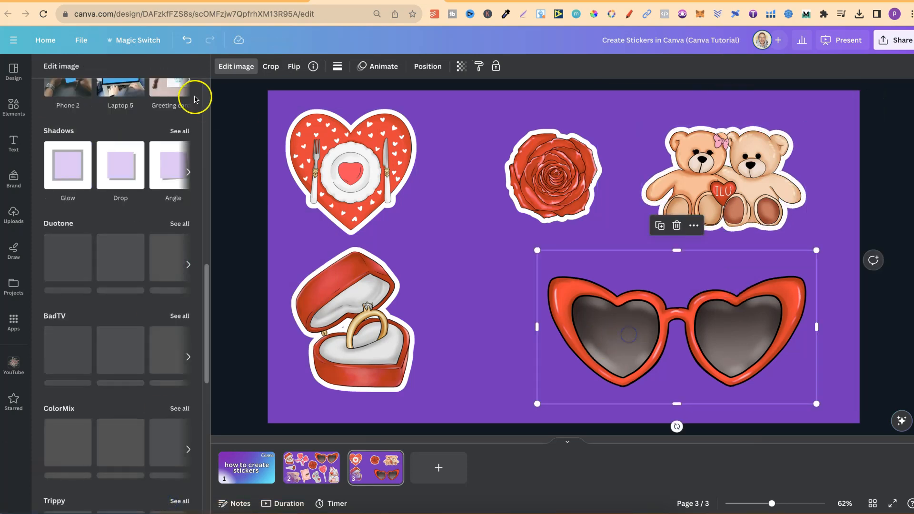
click(69, 165)
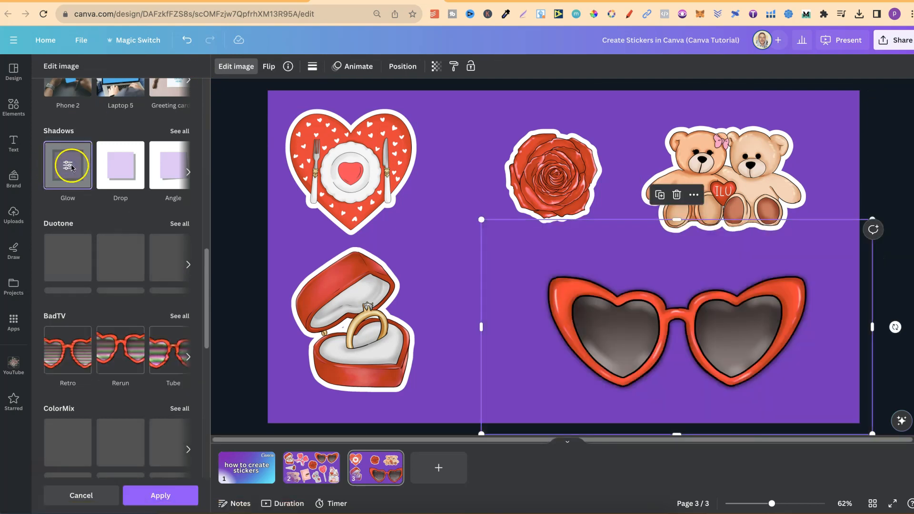
click(68, 165)
drag(181, 144, 199, 142)
drag(82, 174, 43, 174)
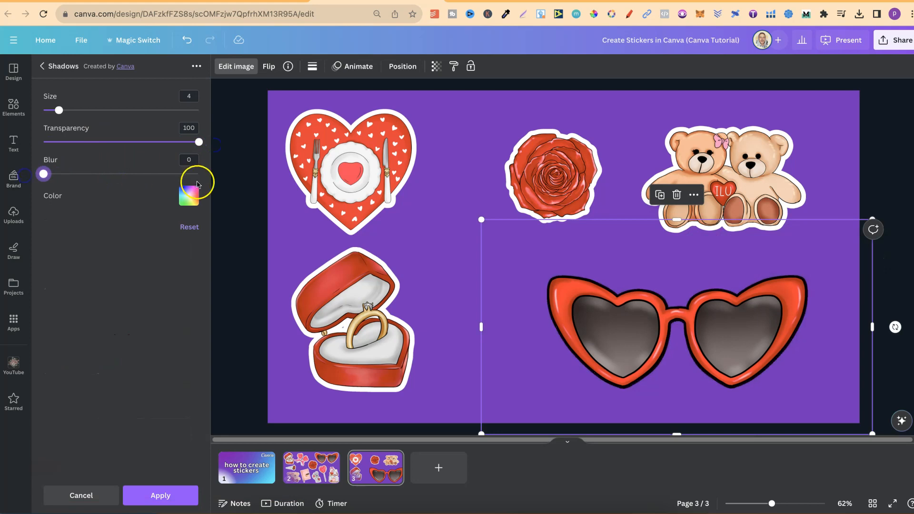
click(193, 193)
click(240, 255)
drag(59, 110, 102, 113)
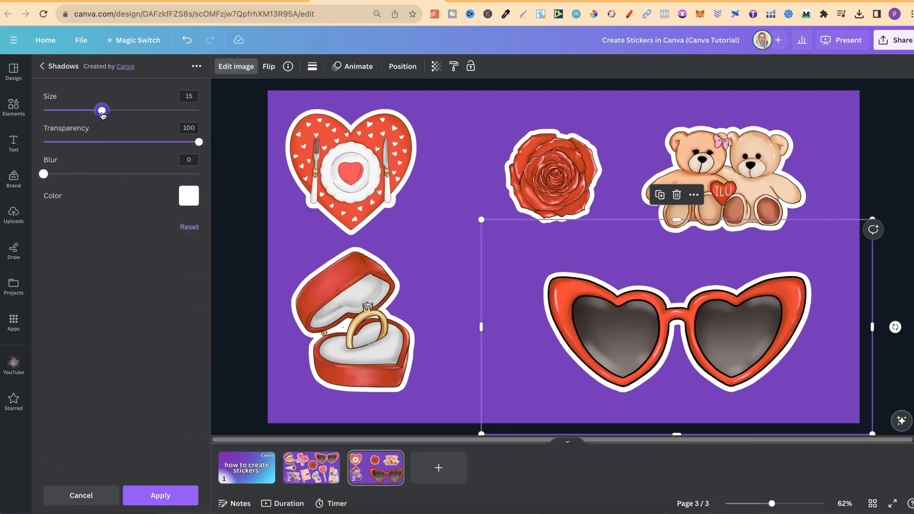
click(162, 496)
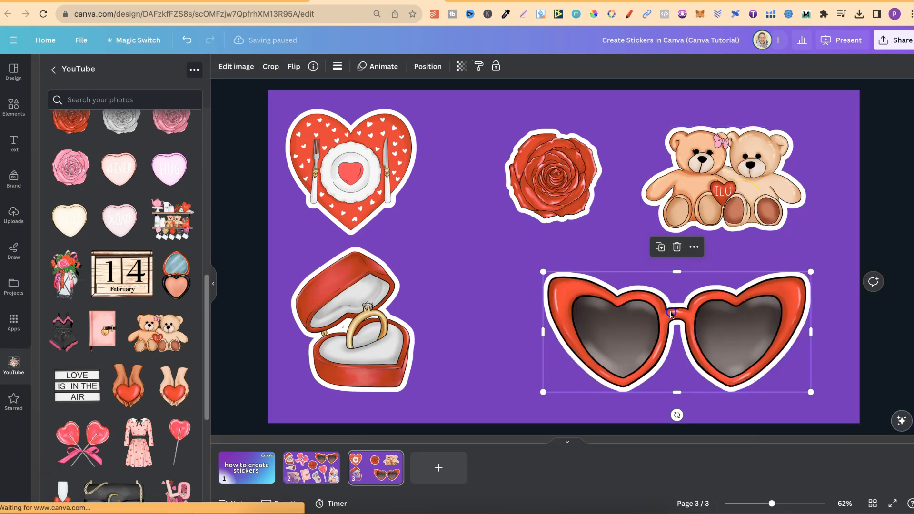
Delete every sticker except the teddy bear couple, and enlarge and centre the couple to nearly fill the page height
key(Delete)
click(578, 185)
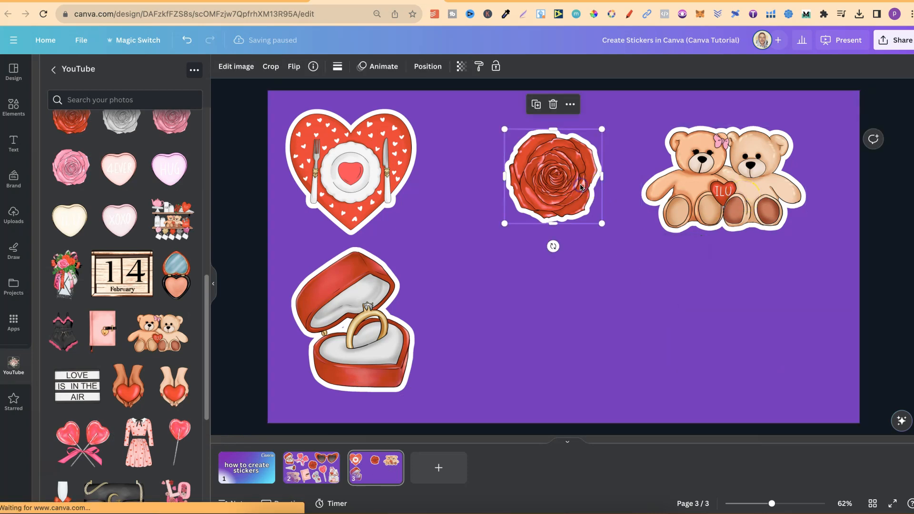
key(Delete)
click(394, 148)
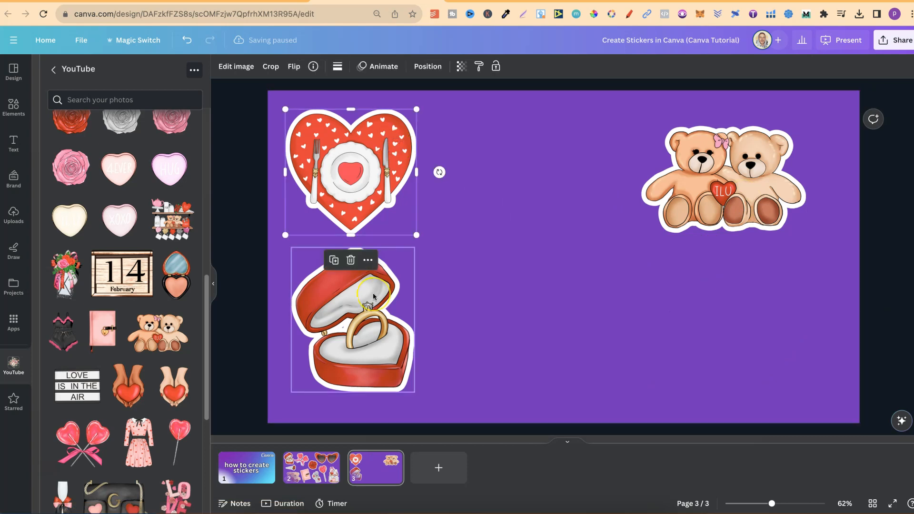
key(Delete)
click(362, 320)
key(Delete)
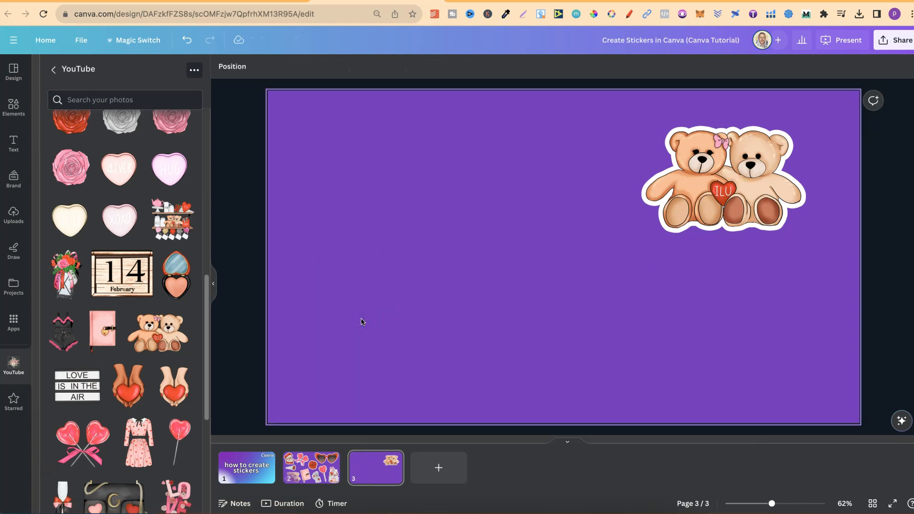
click(688, 200)
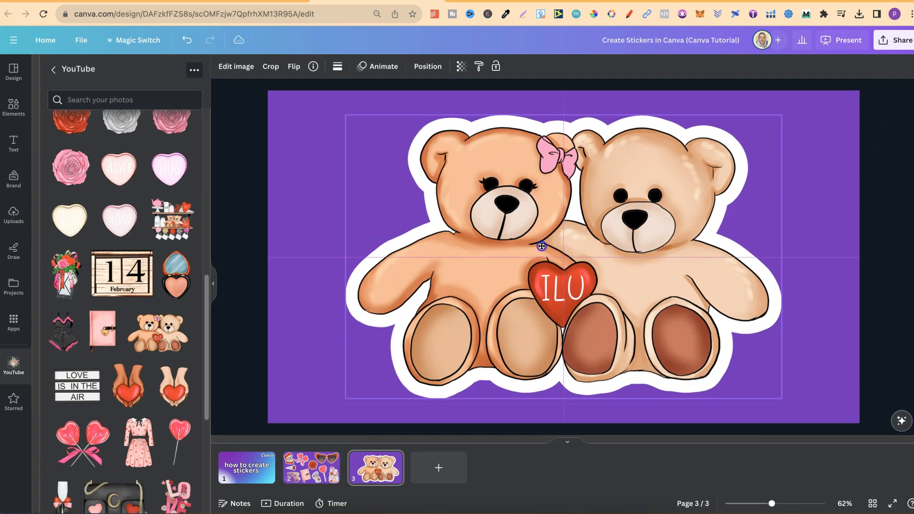
click(868, 226)
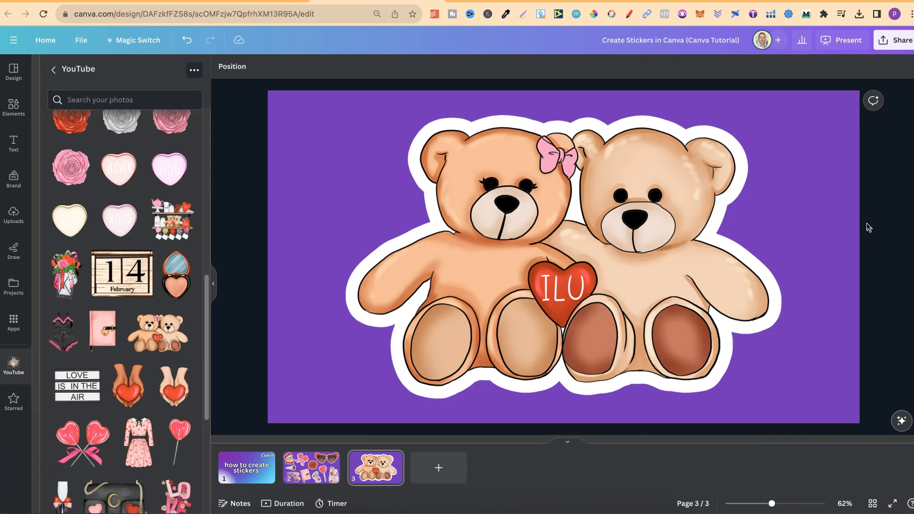
Set up the design's download as a PNG with a transparent background
click(896, 40)
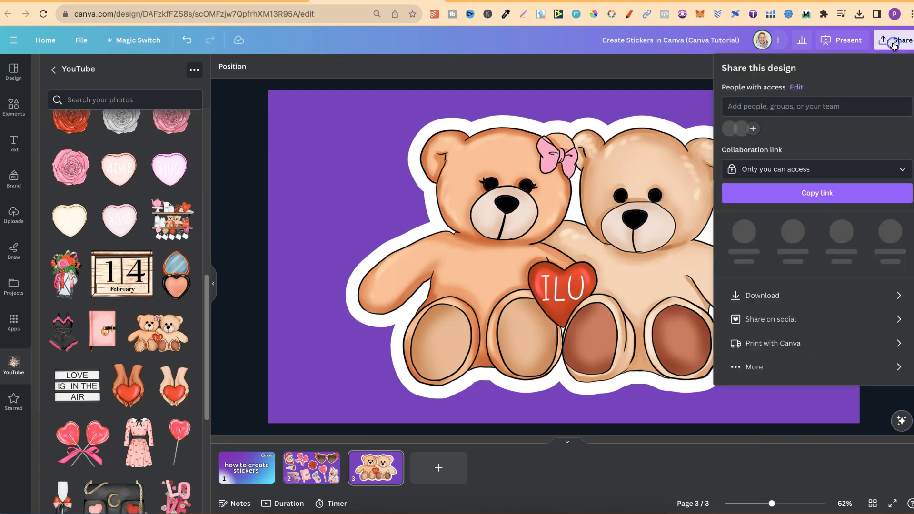
click(772, 290)
click(775, 114)
scroll(777, 207, down, 3)
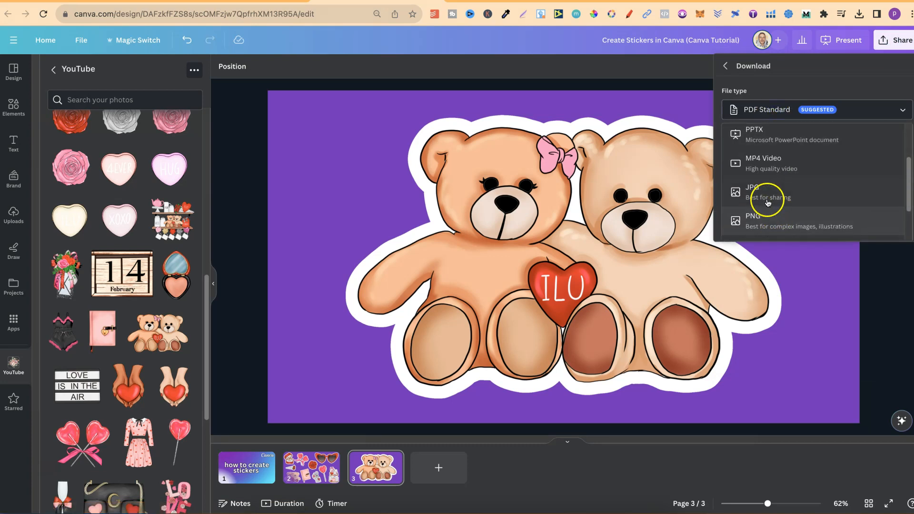
click(771, 219)
click(728, 170)
Restrict the download to page 3 only, download the sticker and return to the design
click(799, 221)
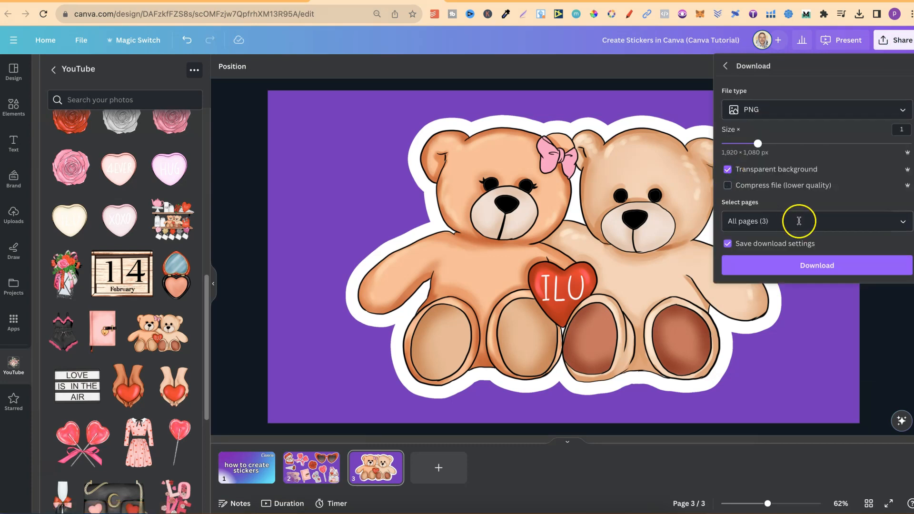
click(895, 249)
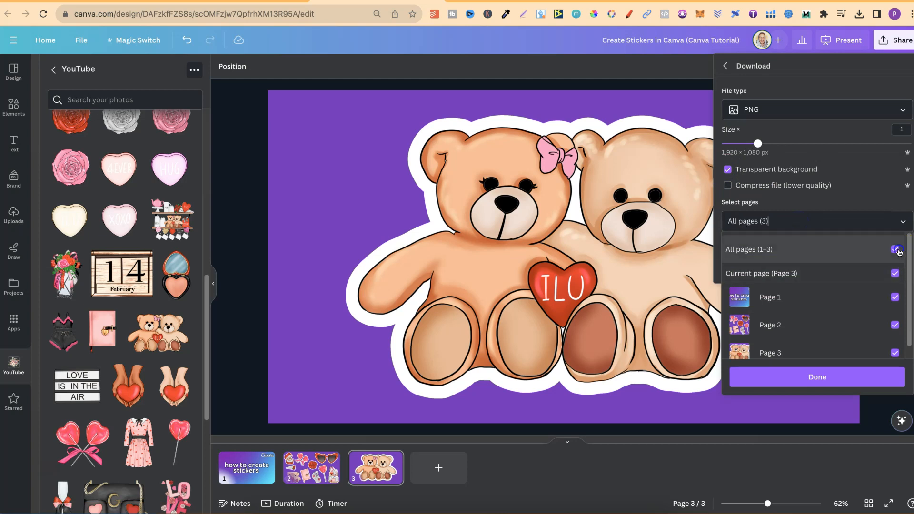
click(895, 353)
click(827, 372)
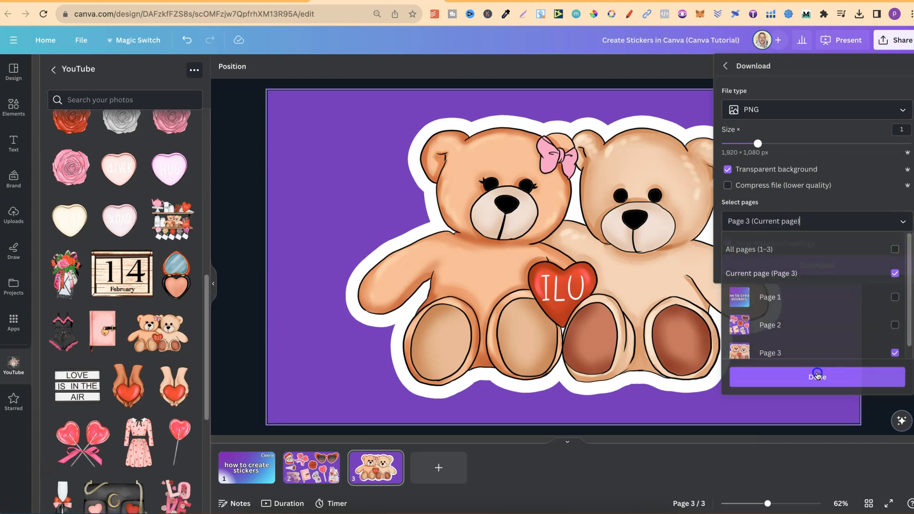
click(813, 266)
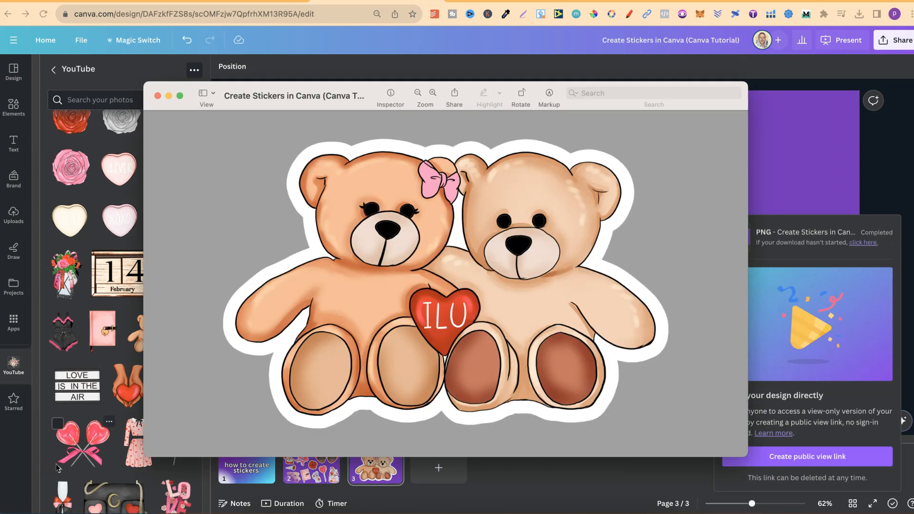
click(881, 149)
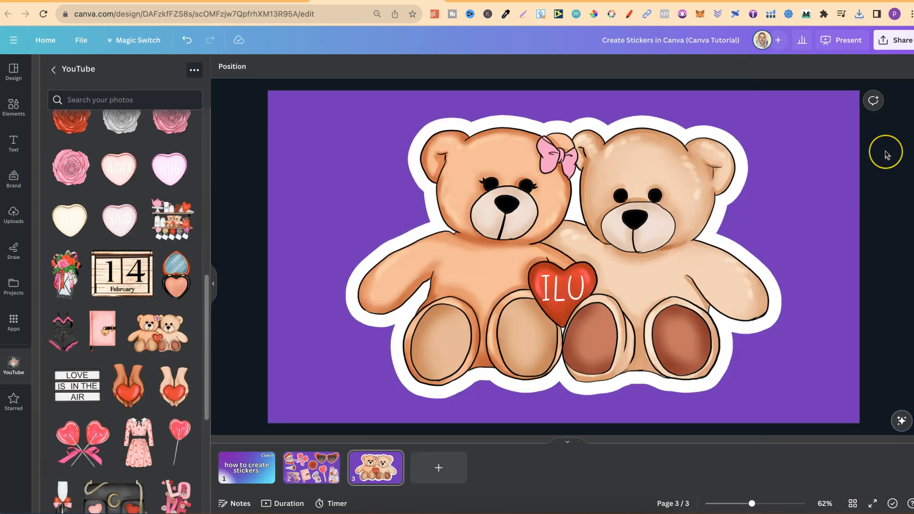